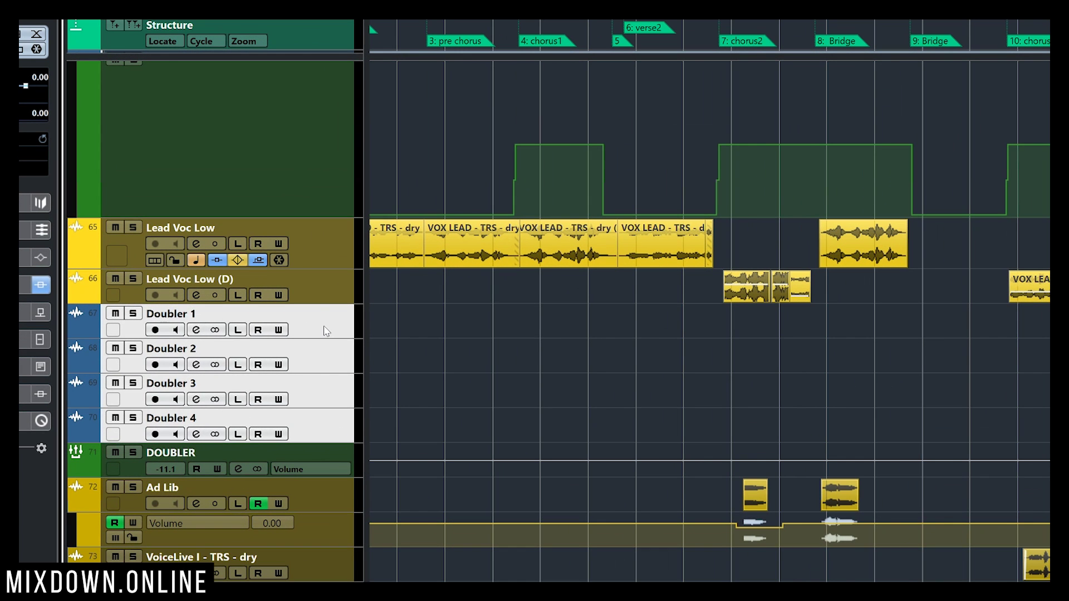
# Select Doubler 1–4 plus the DOUBLER group track and bring up the MixConsole with F3
pyautogui.click(287, 394)
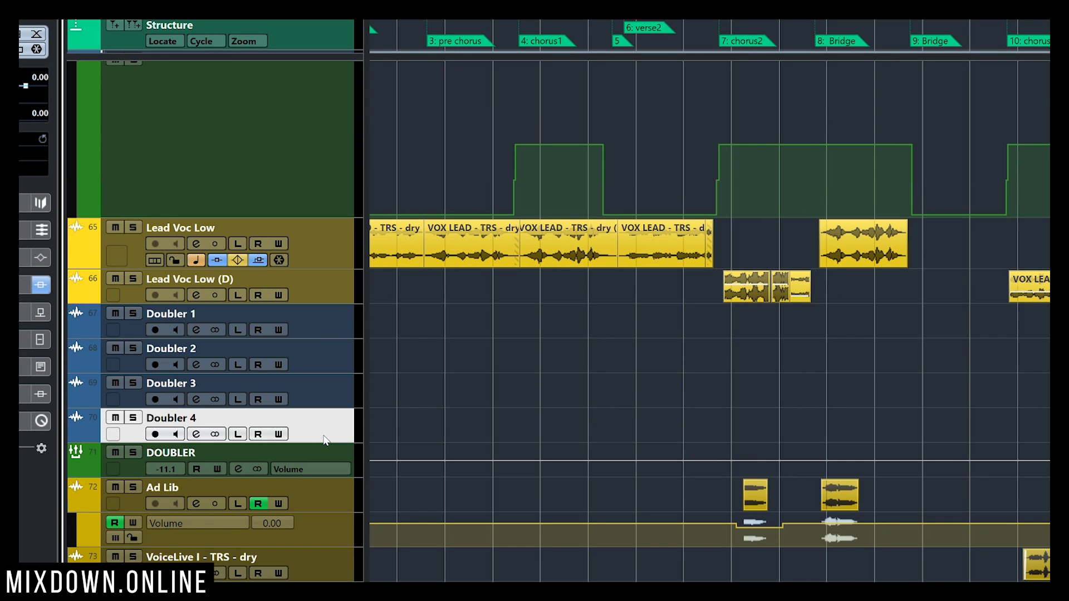
pyautogui.click(321, 335)
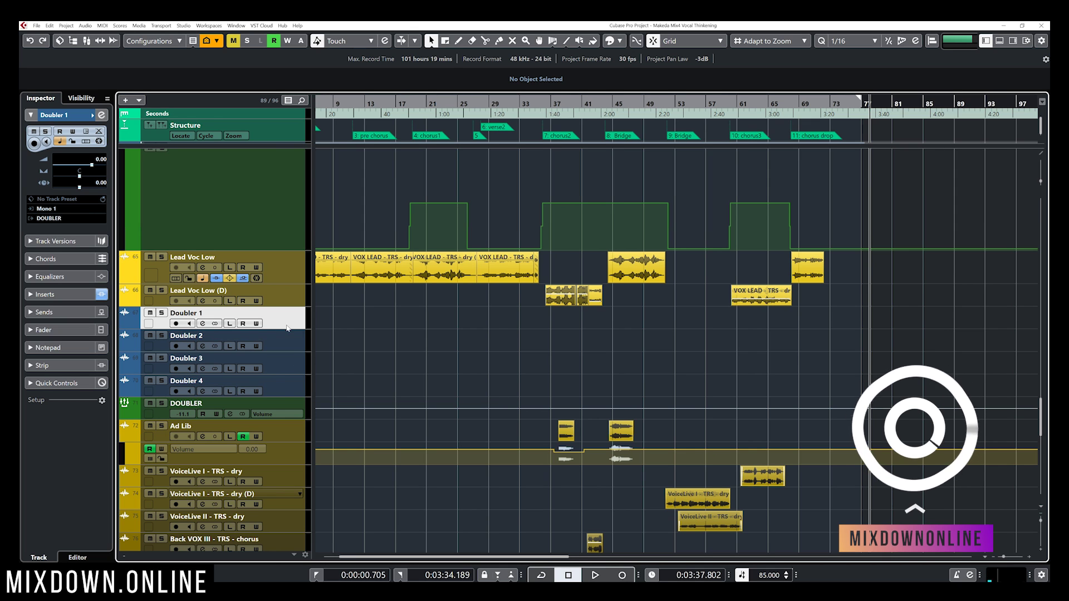
pyautogui.keyDown('shift'); pyautogui.click(284, 384); pyautogui.keyUp('shift')
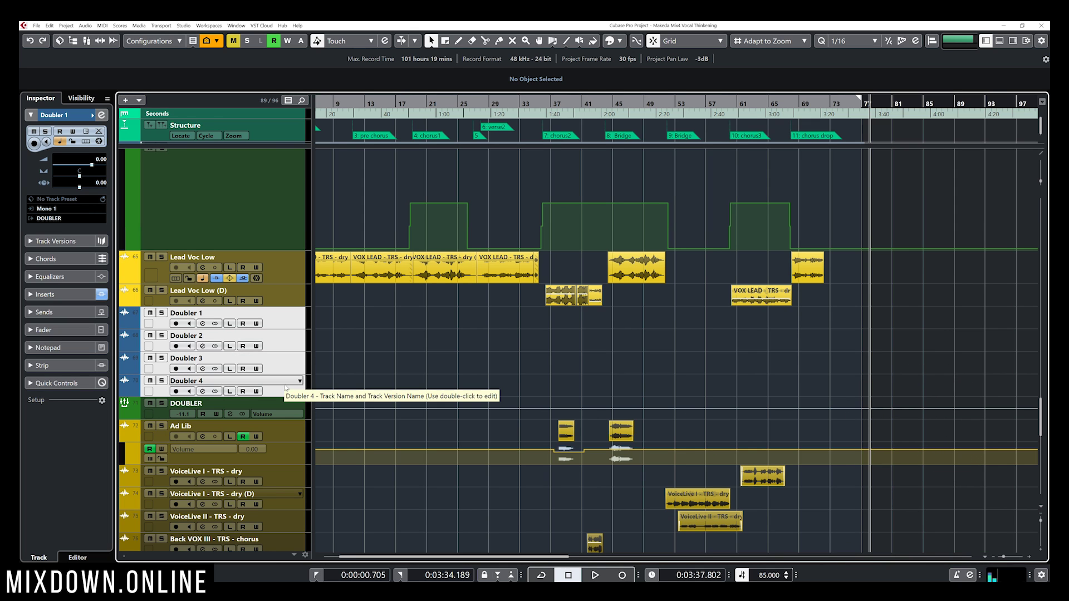
pyautogui.click(293, 406)
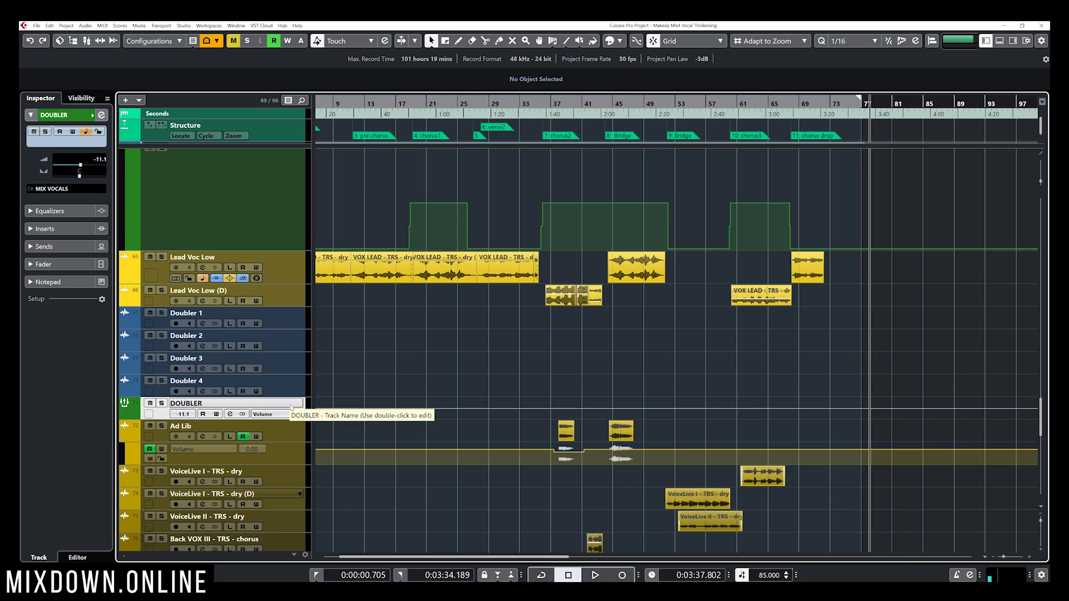
pyautogui.press('F3')
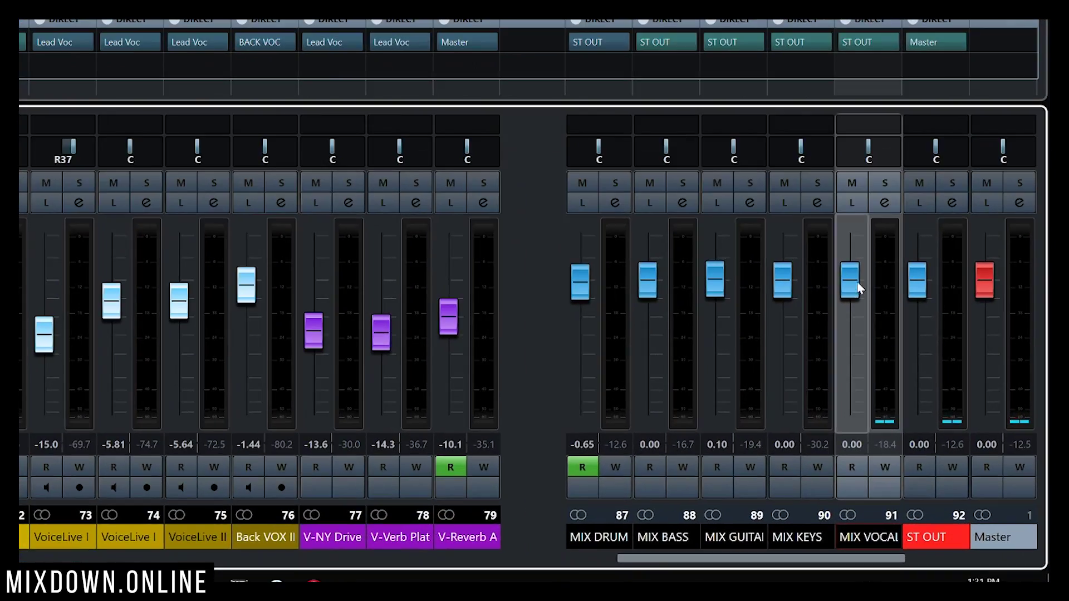
# Copy the VOX LEAD events from Lead Voc Low onto Doubler 1–4, then return to the MixConsole
pyautogui.press('F3')
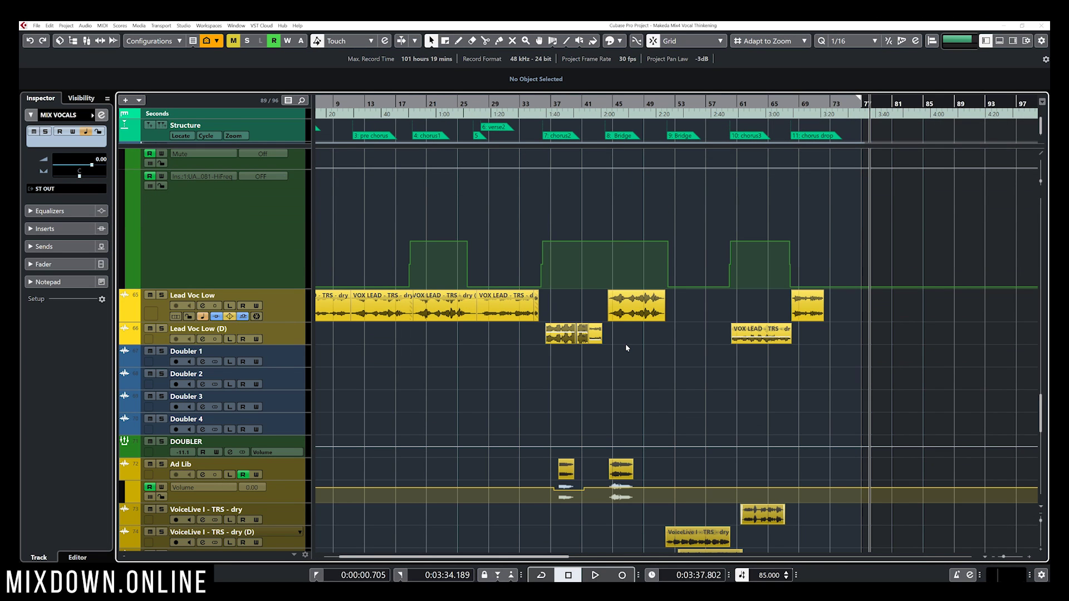
pyautogui.moveTo(859, 313); pyautogui.dragTo(306, 306)
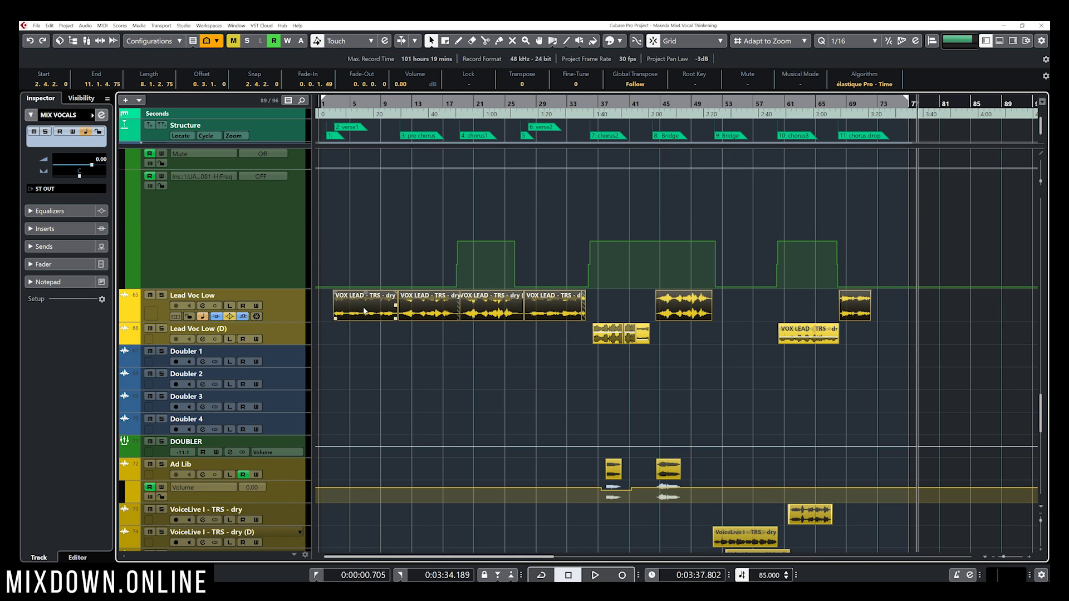
pyautogui.moveTo(352, 310); pyautogui.dragTo(355, 423)
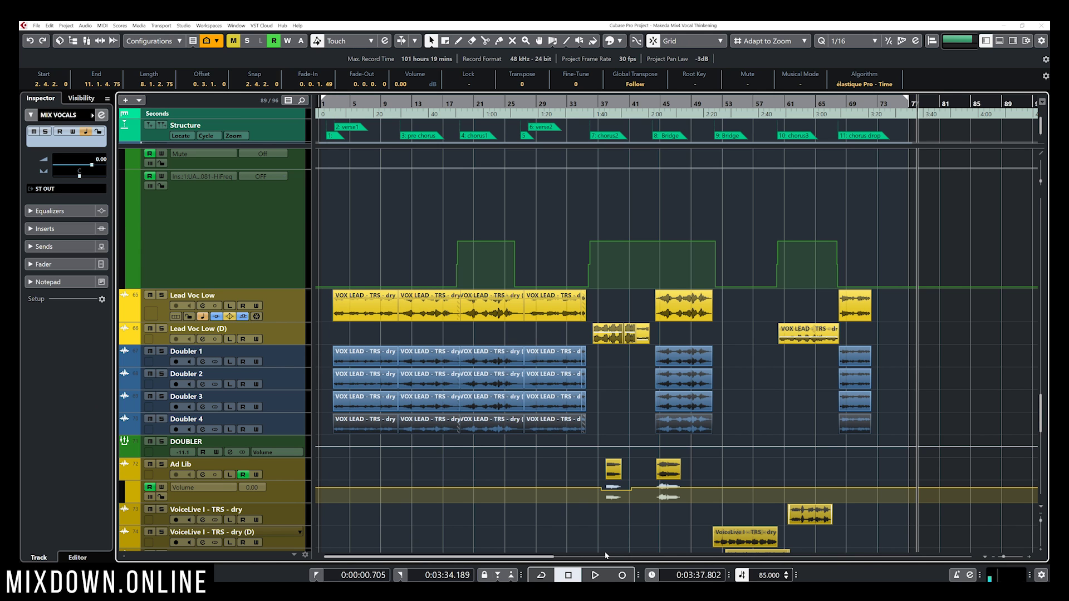
pyautogui.press('F3')
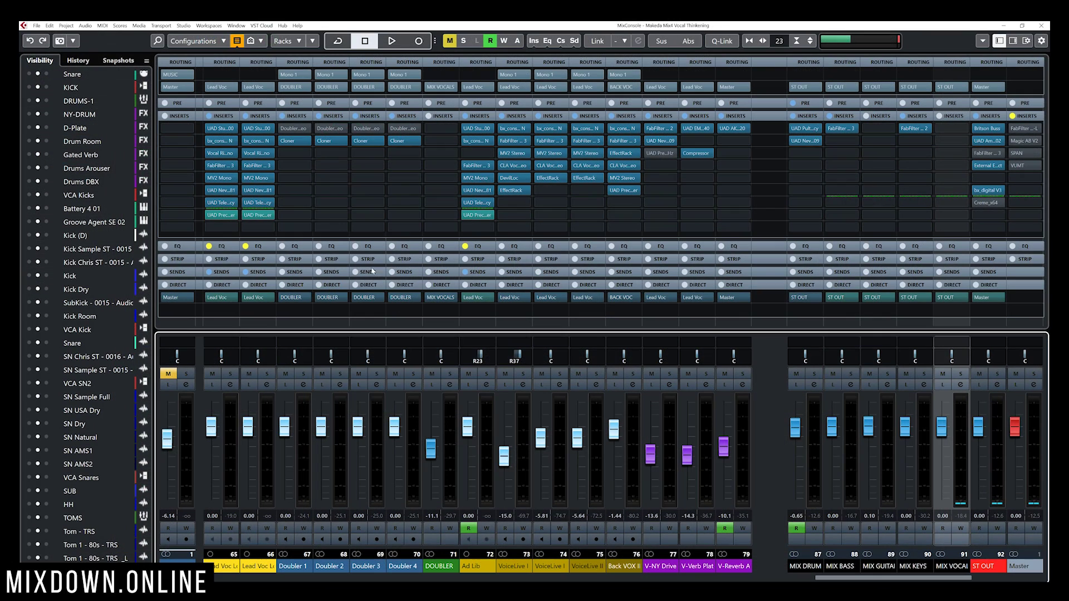
# Set Doubler 1's Cloner to two voices: 6 % detune/9 % delay and −6 % detune/24 % delay
pyautogui.click(295, 146)
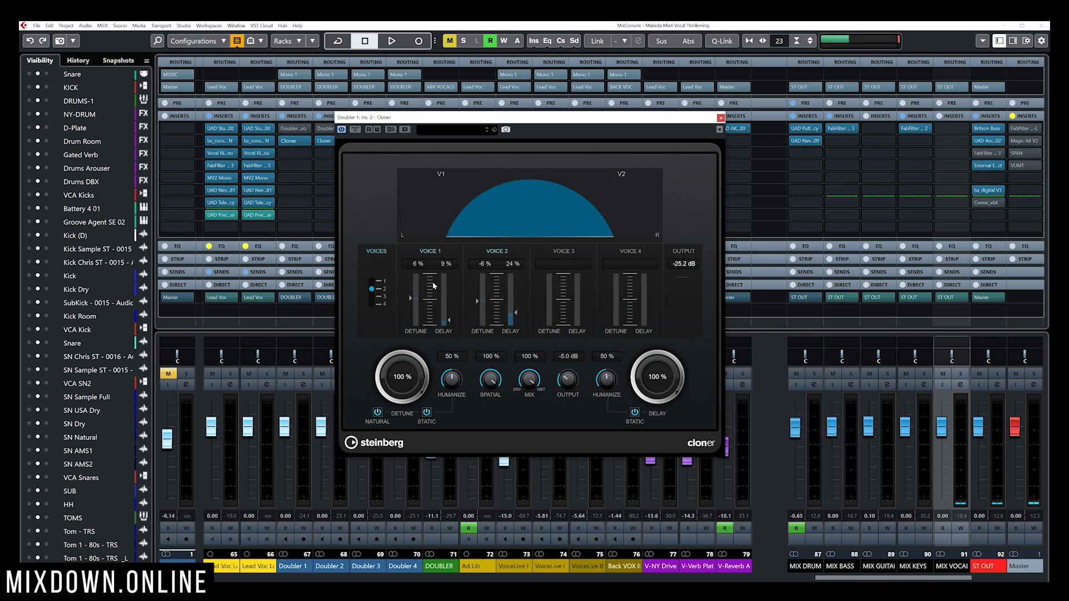
# Close the Cloner window and audition Doubler 1's doubling with a short playback
pyautogui.click(720, 117)
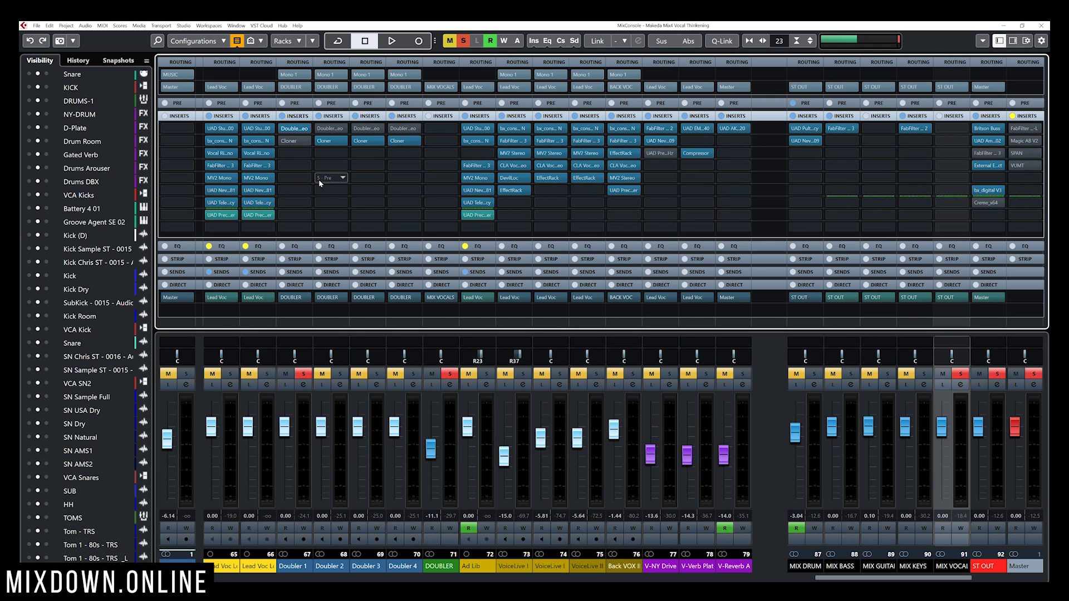
pyautogui.press('space')
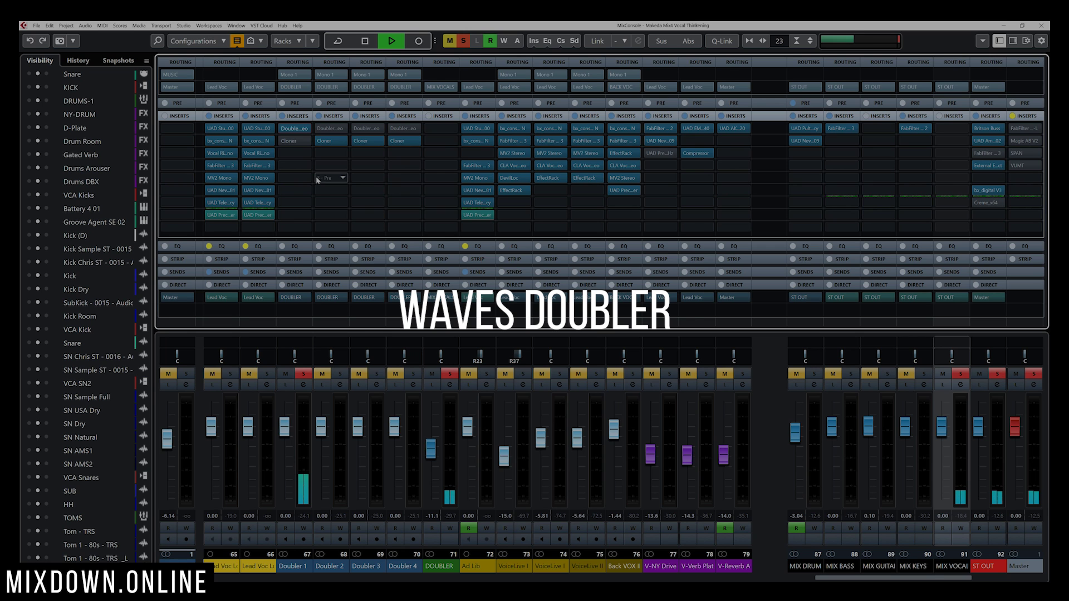
pyautogui.press('space')
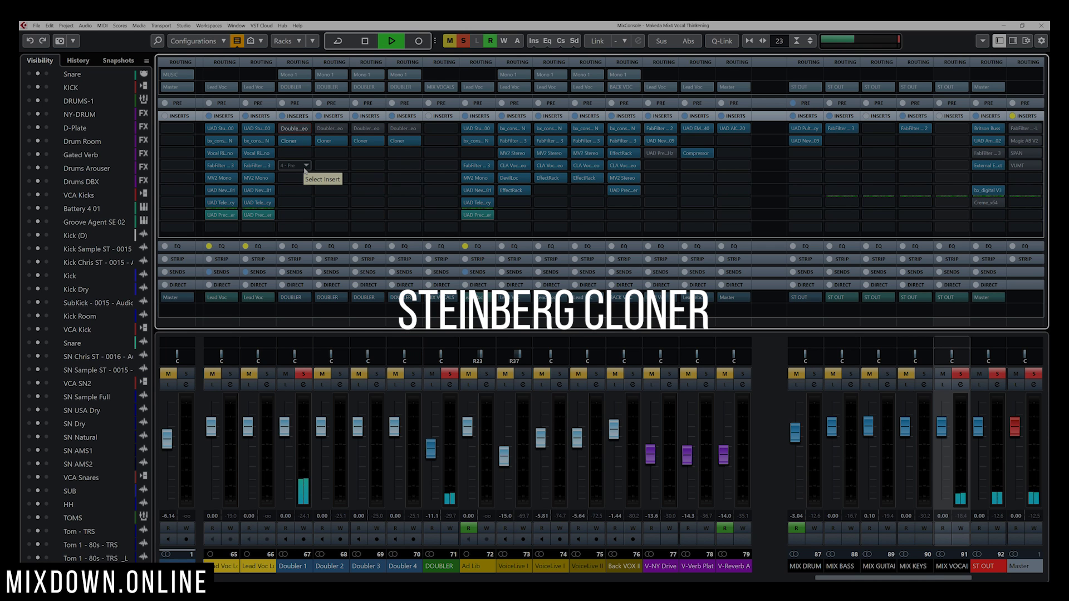
pyautogui.press('space')
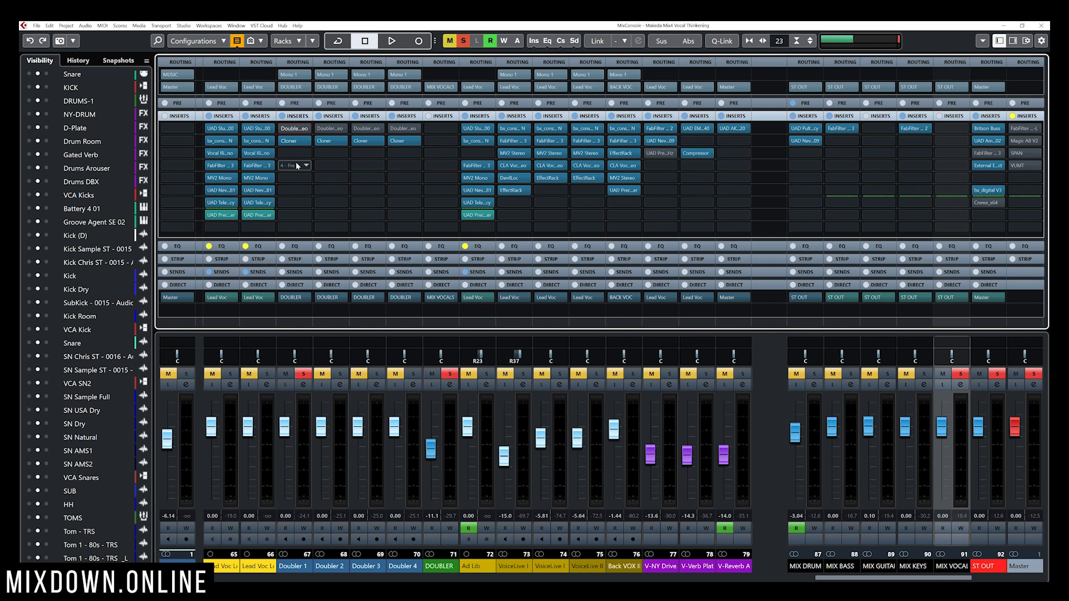
# Clear all solos and give Doubler 2's Cloner voices detuned −12 % and 12 %, delayed 9 % and 24 %
pyautogui.click(304, 372)
pyautogui.click(331, 566)
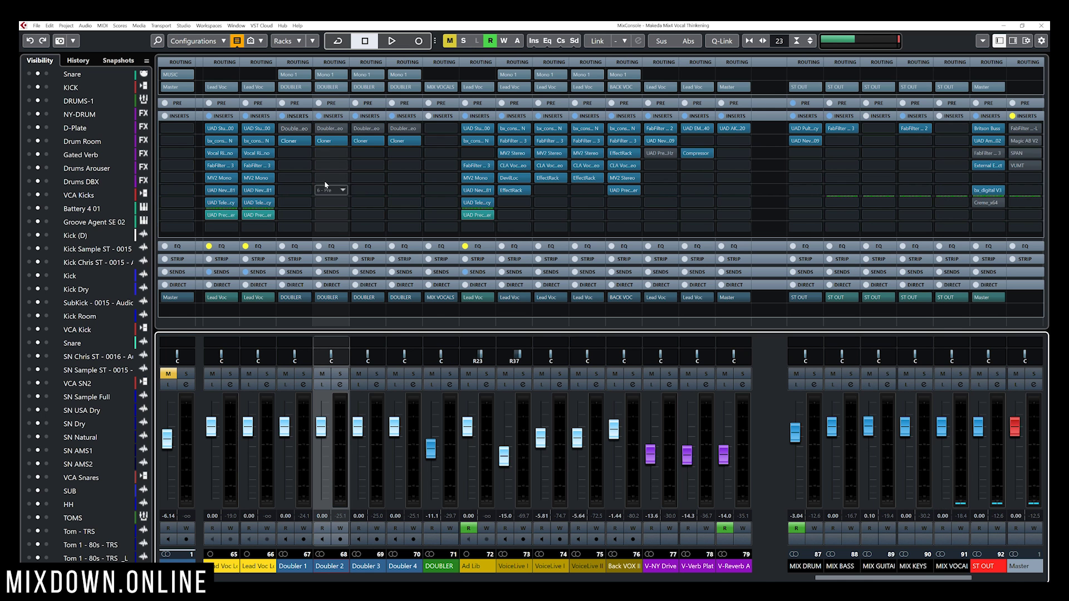
pyautogui.click(332, 144)
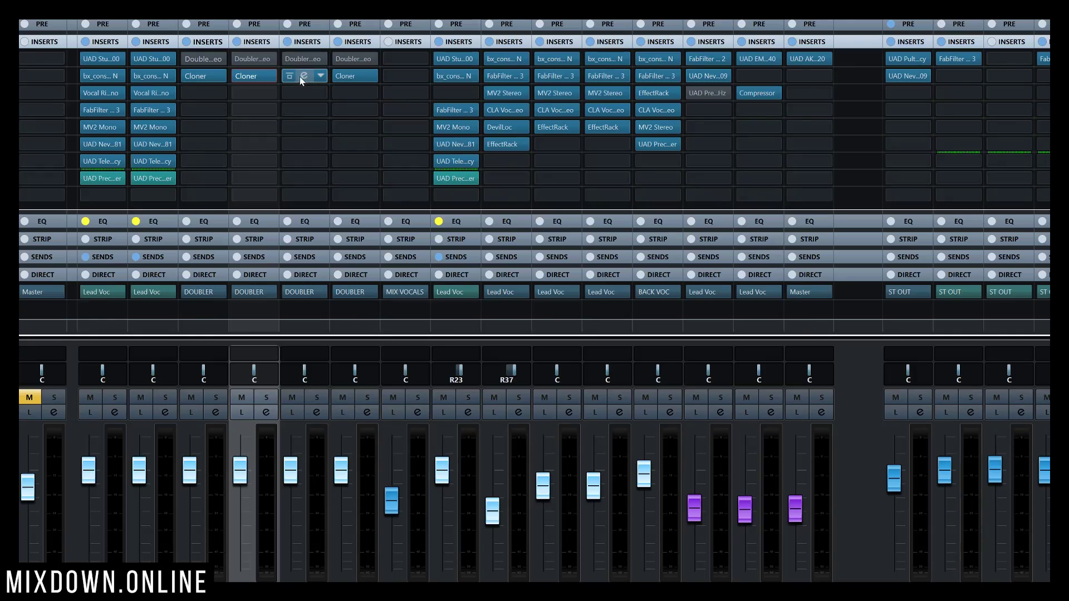
# Set Doubler 3's Cloner voices to 18 % and −18 % detune with 9 % and 24 % delay
pyautogui.click(300, 76)
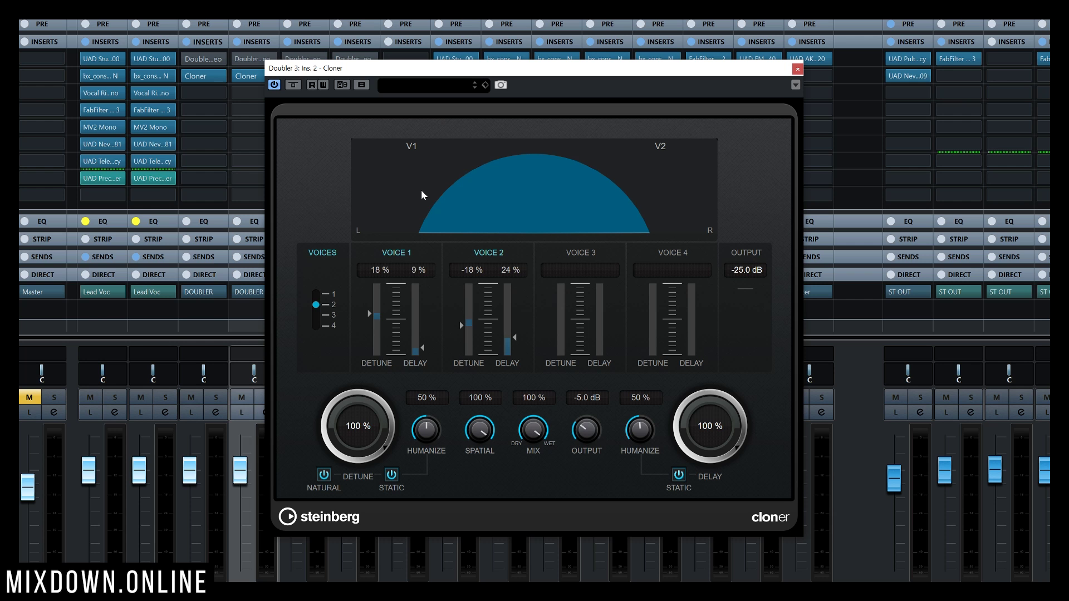
# Close Doubler 3's Cloner, check Doubler 4's Cloner (−24 %/24 % detune, 9 %/24 % delay), then close it
pyautogui.click(798, 68)
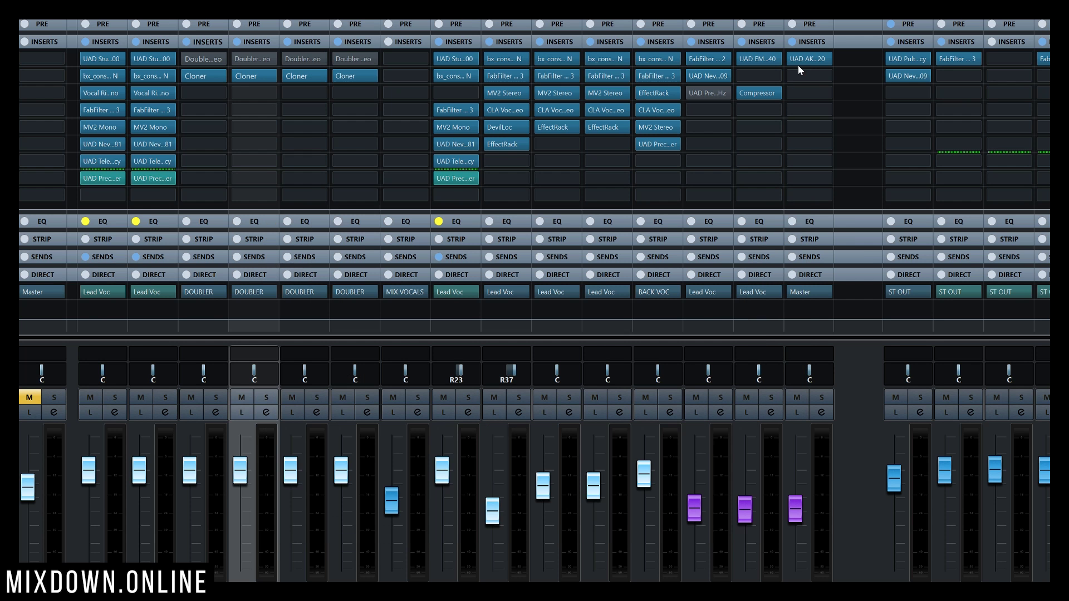
pyautogui.click(354, 74)
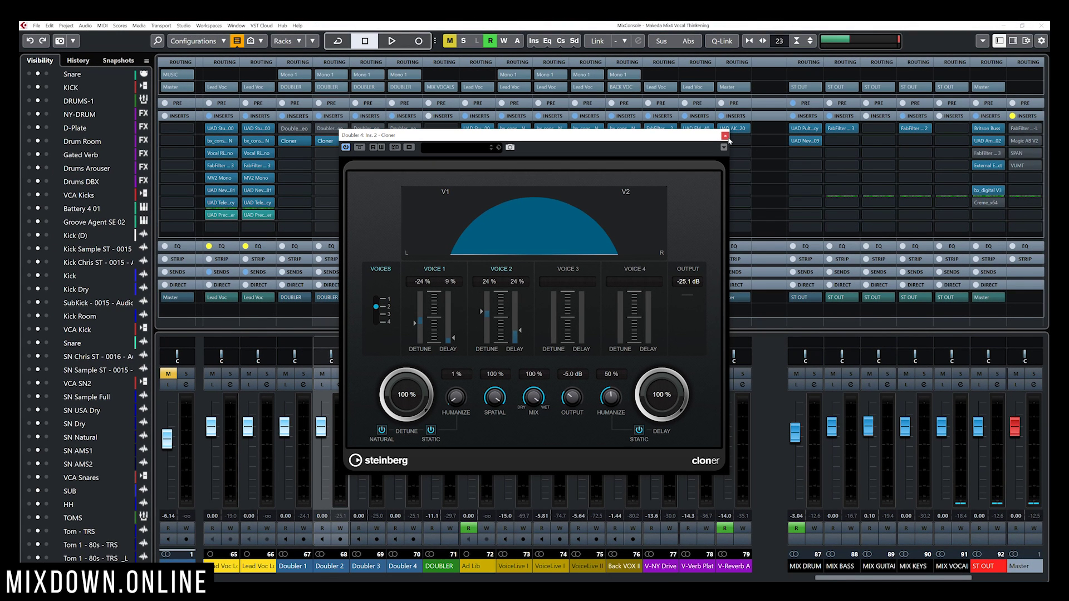
pyautogui.click(725, 137)
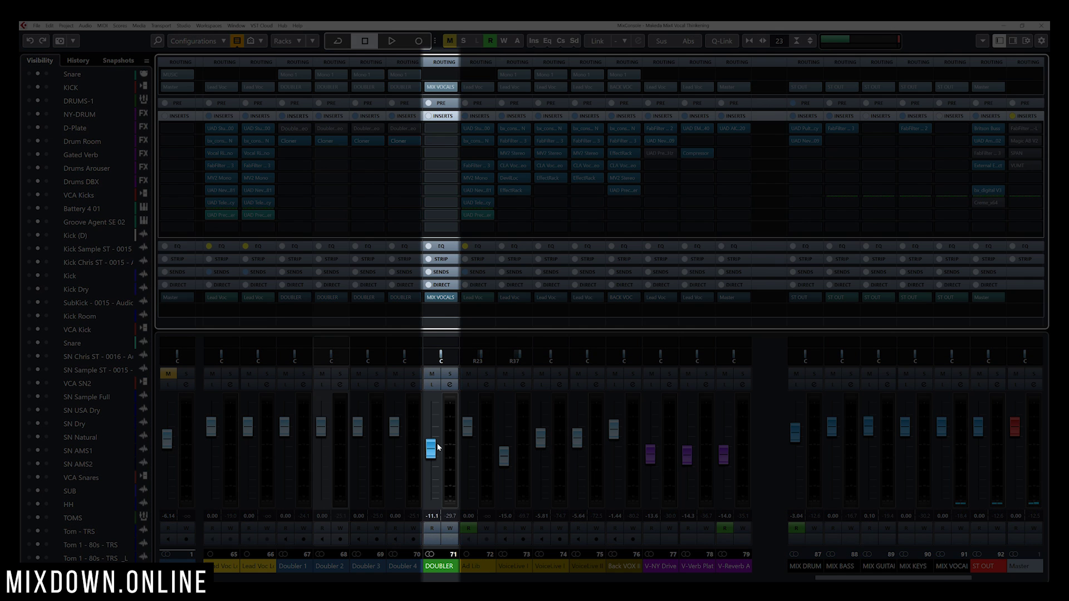
# Pull the DOUBLER group fader down to −∞ and start playback to hear the blend
pyautogui.moveTo(432, 447)
pyautogui.mouseDown()
pyautogui.moveTo(431, 458)
pyautogui.moveTo(429, 443)
pyautogui.mouseUp()
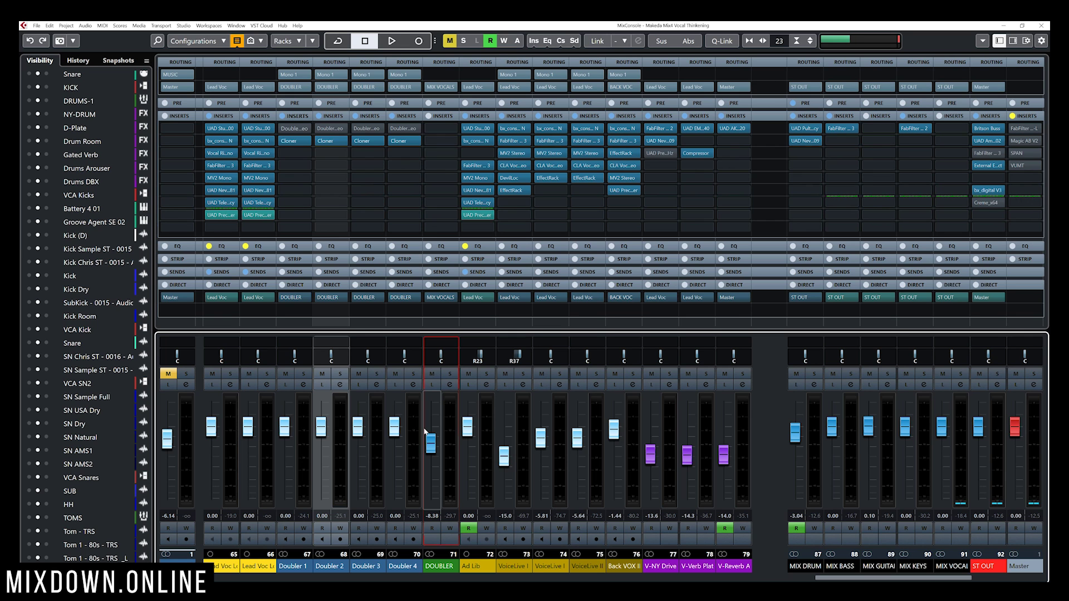
pyautogui.moveTo(426, 432); pyautogui.dragTo(436, 490)
pyautogui.press('space')
pyautogui.press('space')
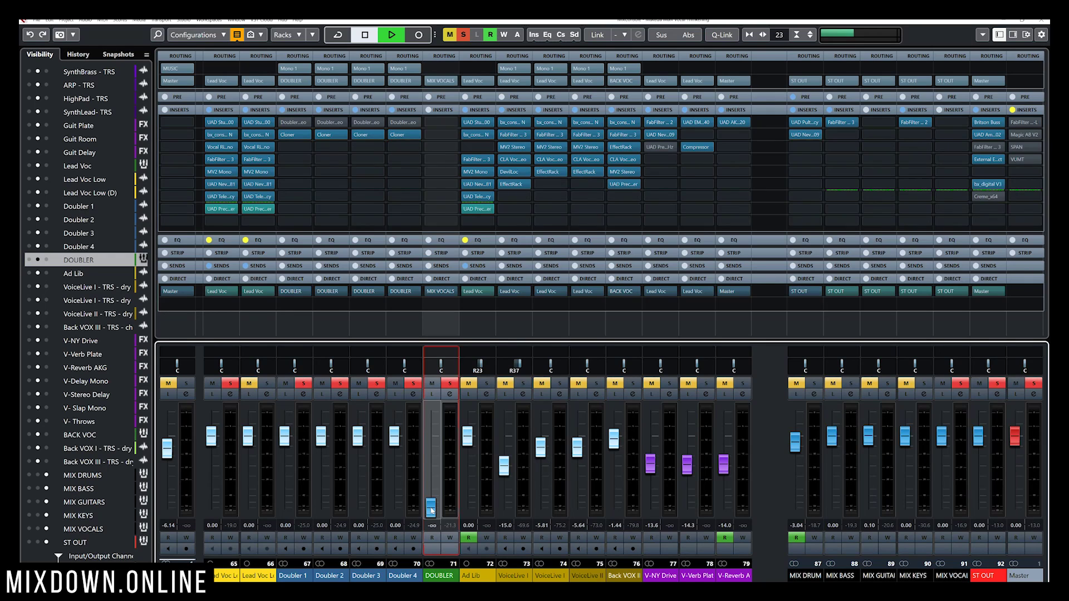
# Raise the DOUBLER group to −12.2 dB and toggle its Solo off and on twice to compare
pyautogui.moveTo(431, 509); pyautogui.dragTo(432, 456)
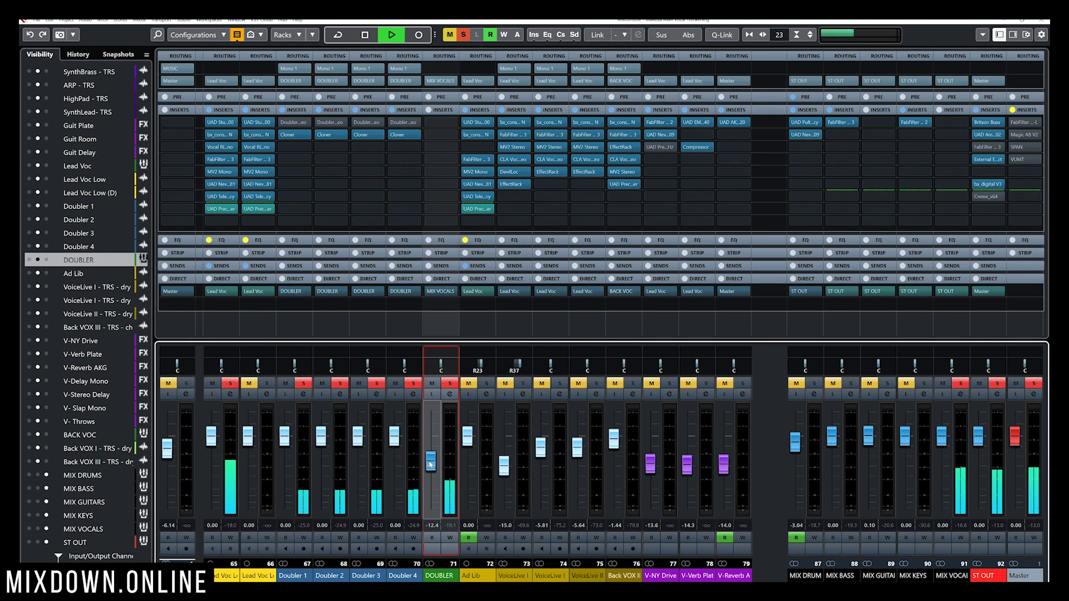
pyautogui.click(449, 383)
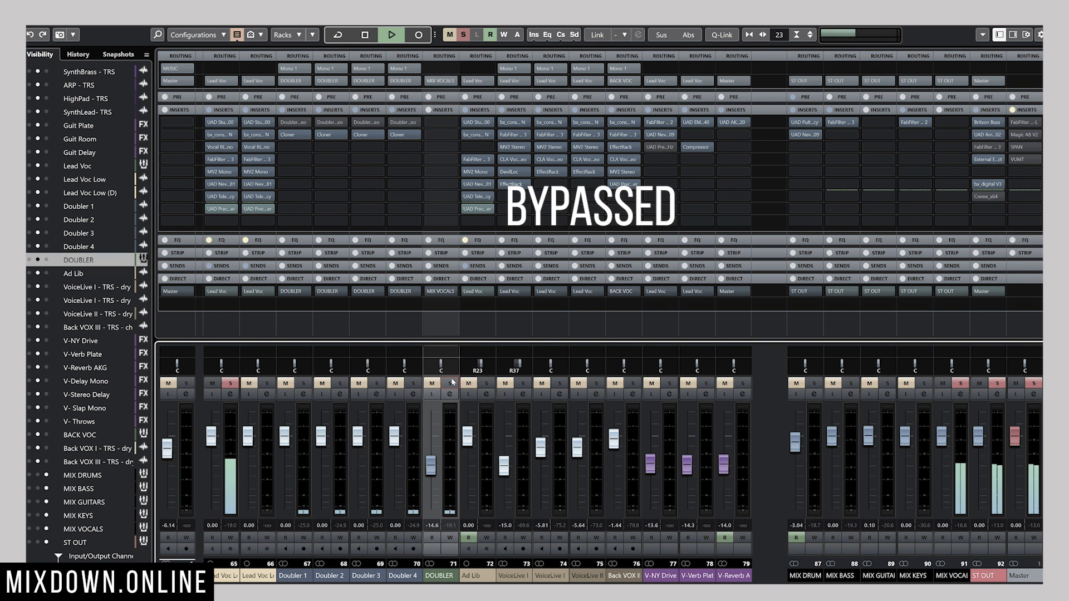
pyautogui.click(451, 383)
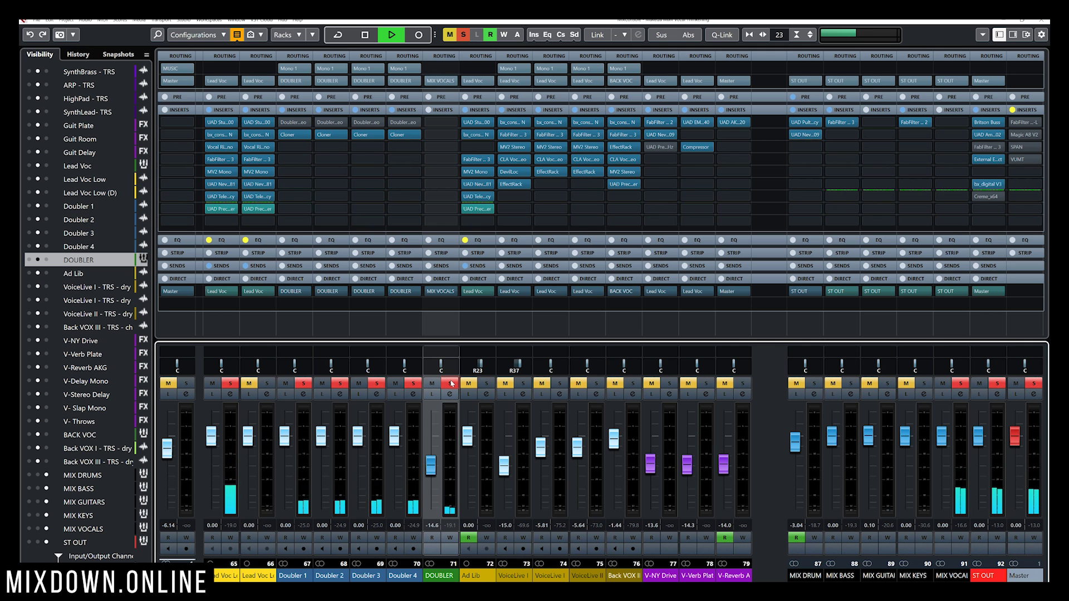
pyautogui.click(451, 383)
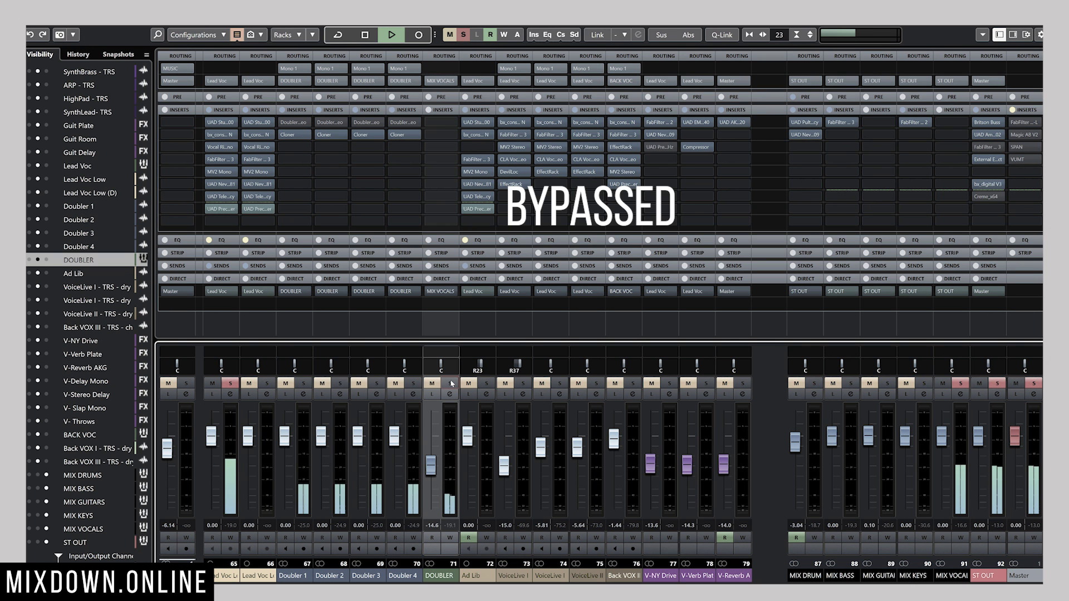
pyautogui.click(451, 383)
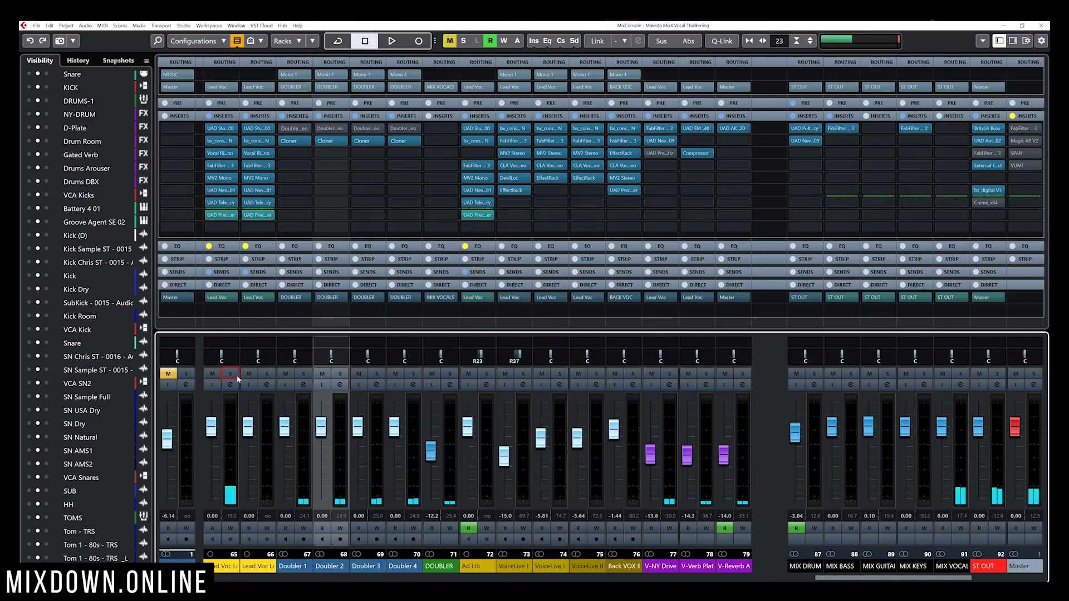
# During playback, A/B the DOUBLER group with Mute and nudge its level to −11.2 dB
pyautogui.press('space')
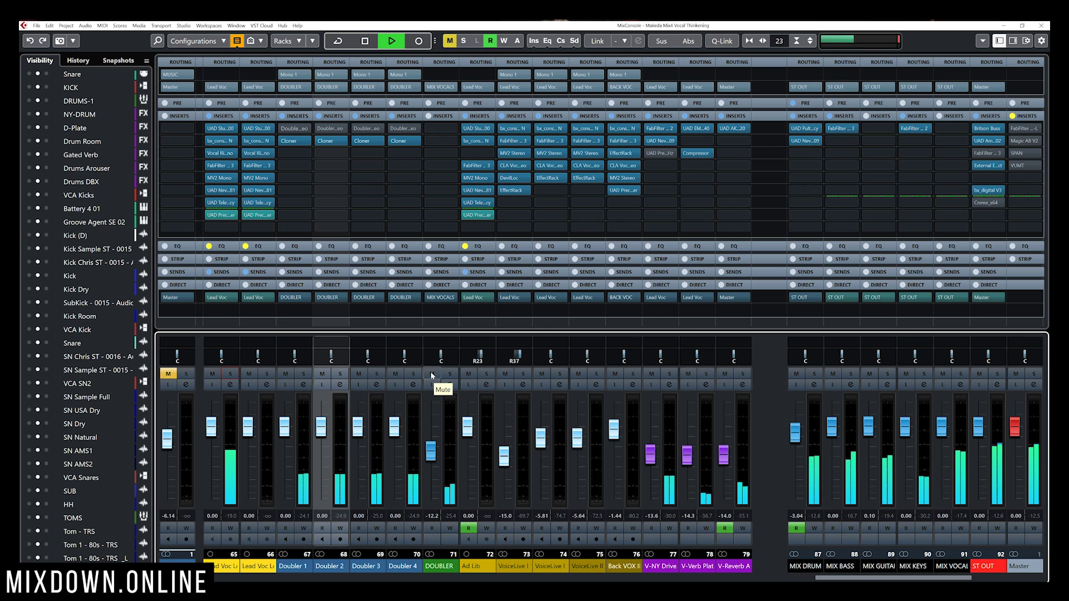
pyautogui.click(432, 374)
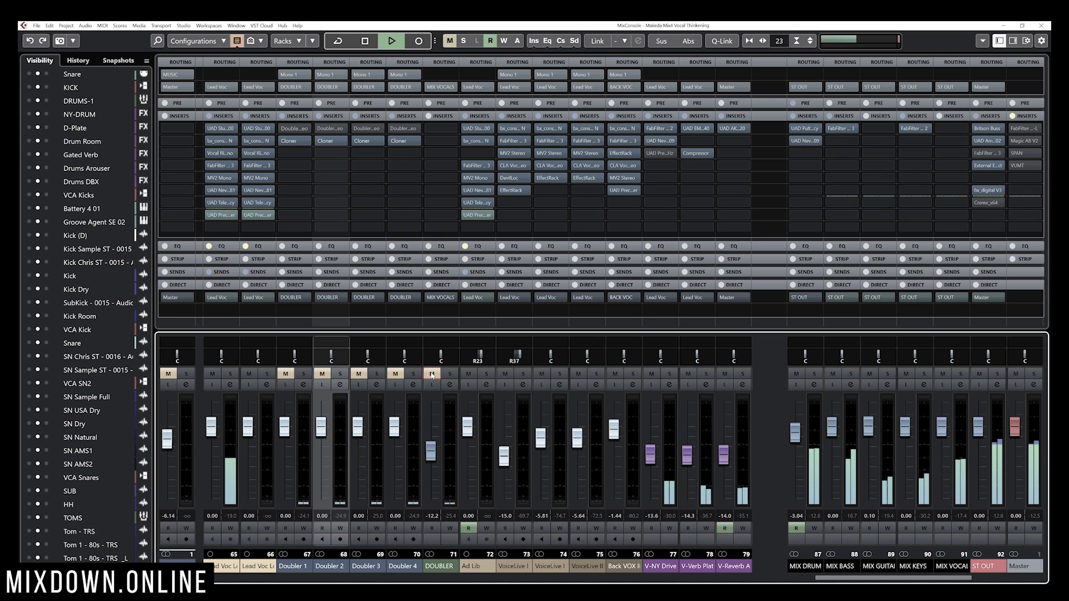
pyautogui.click(432, 374)
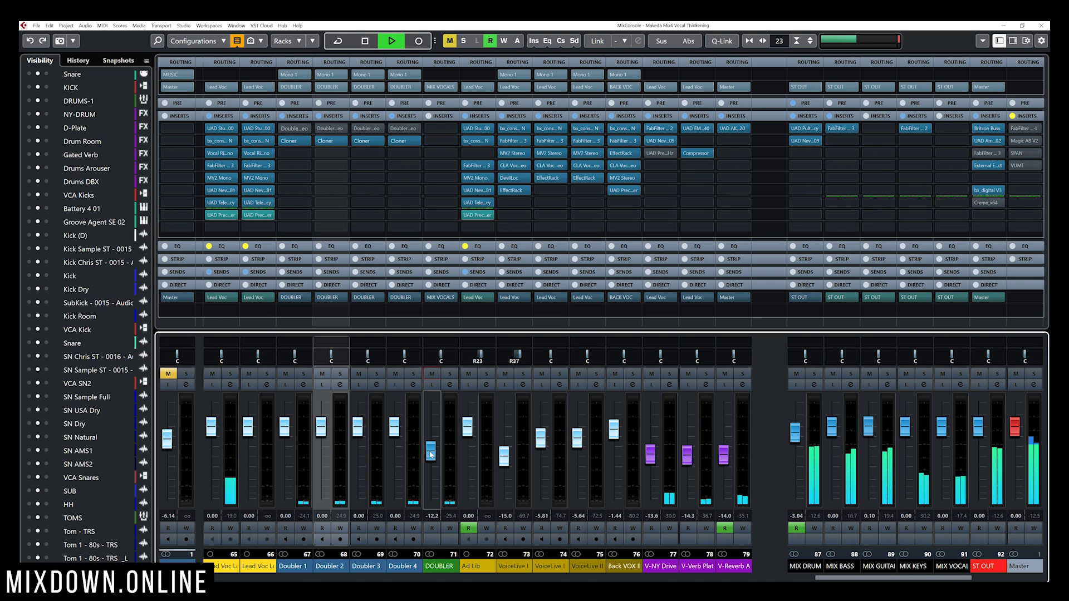
pyautogui.scroll(2, 432, 453)
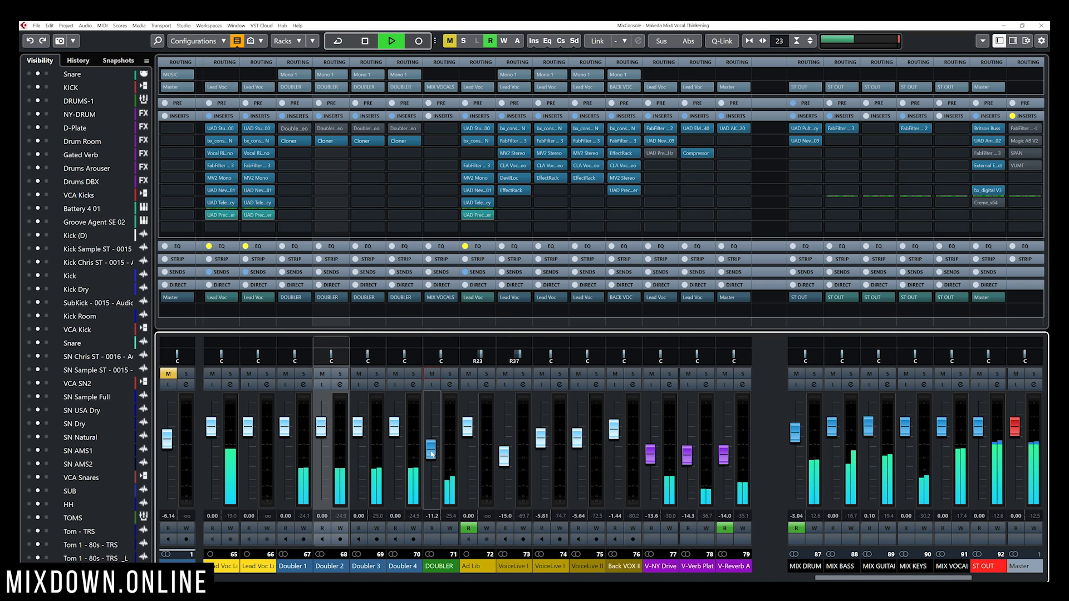
pyautogui.click(432, 374)
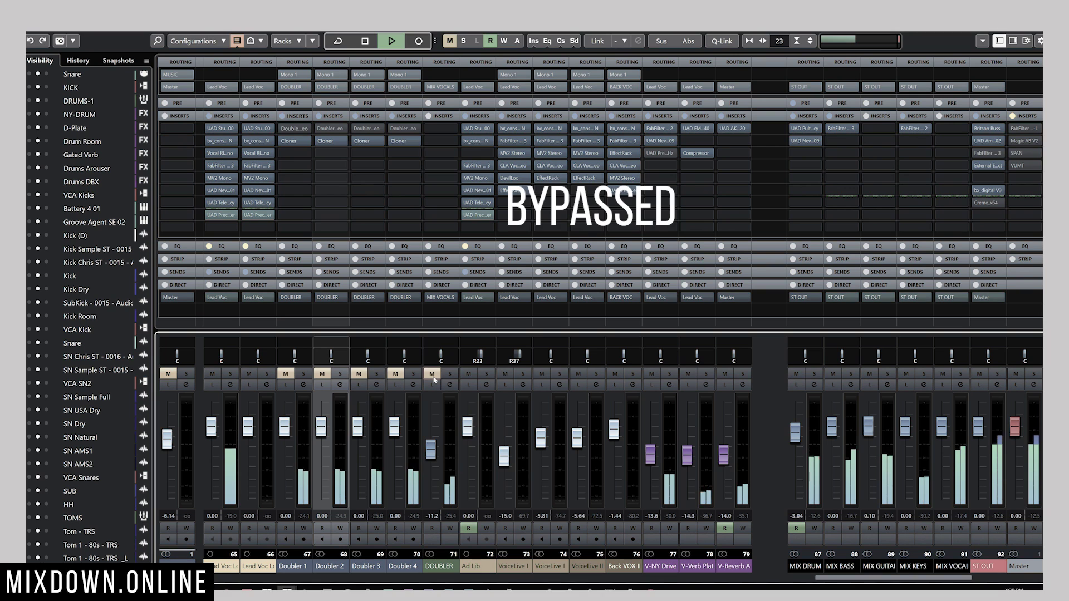
pyautogui.click(433, 374)
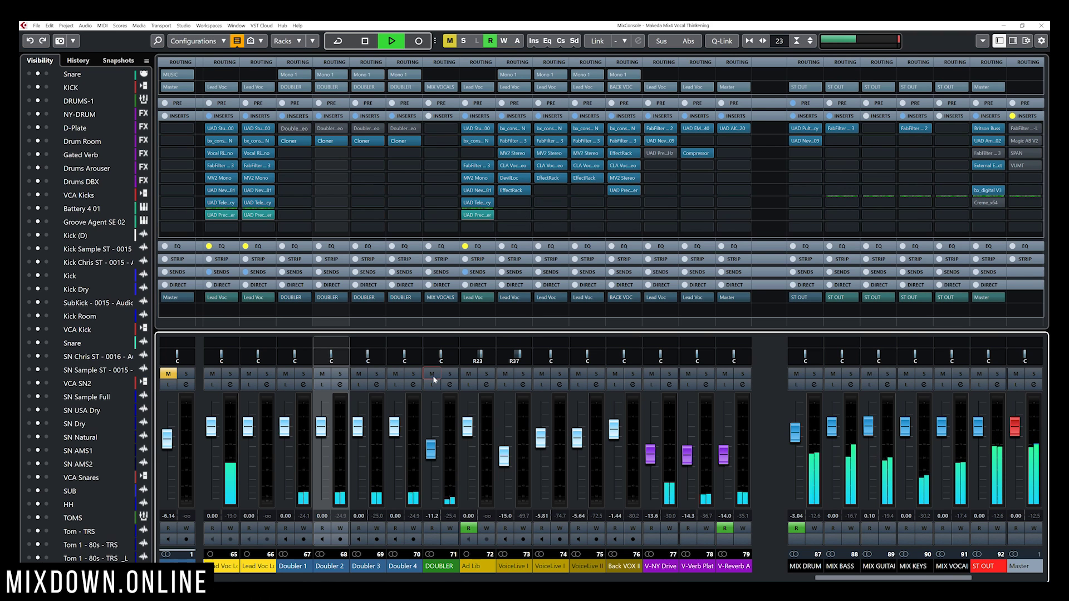